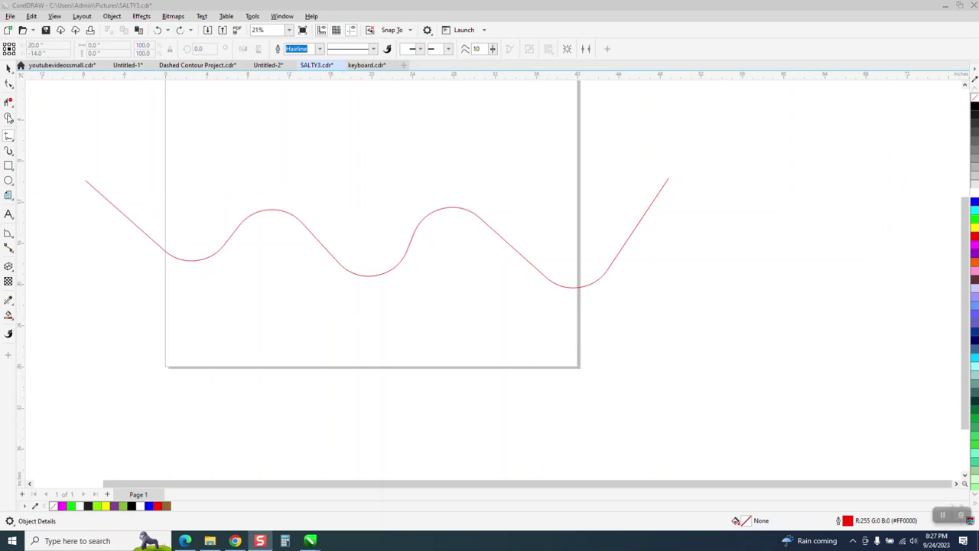
- Zoom in around the red wave and choose the Freehand tool from the Curve flyout
{"action": "left_click", "coordinate": [9, 117]}
{"action": "left_click_drag", "start_coordinate": [88, 97], "coordinate": [733, 344]}
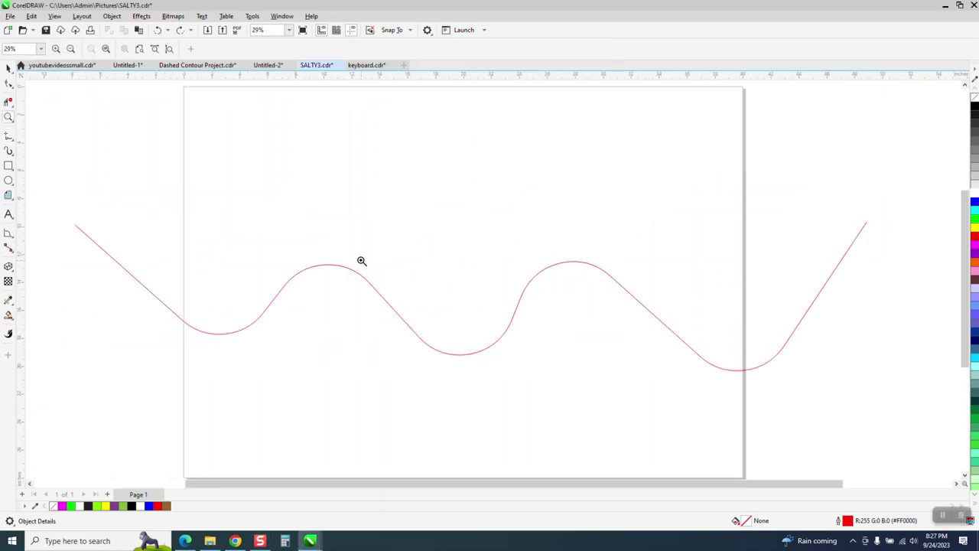
{"action": "left_click", "coordinate": [13, 141]}
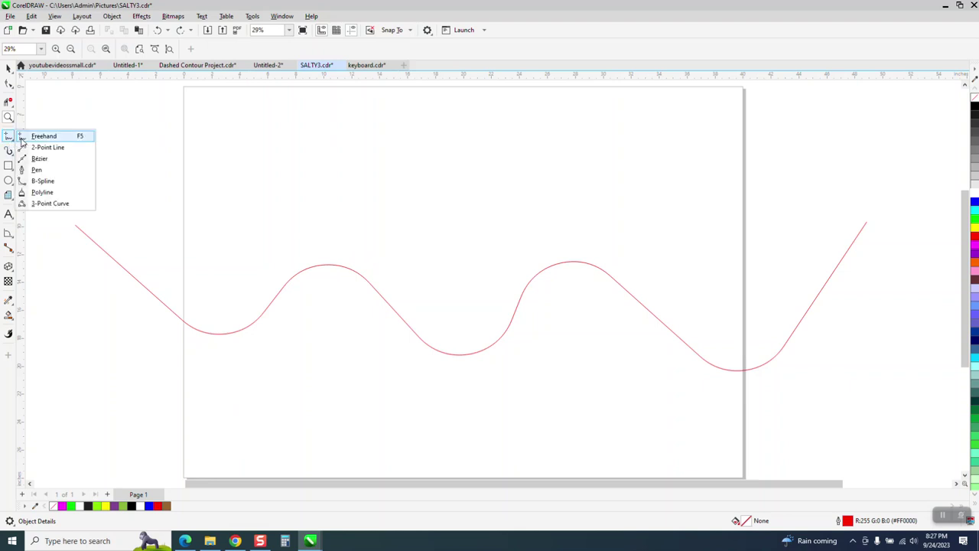
{"action": "left_click", "coordinate": [43, 138]}
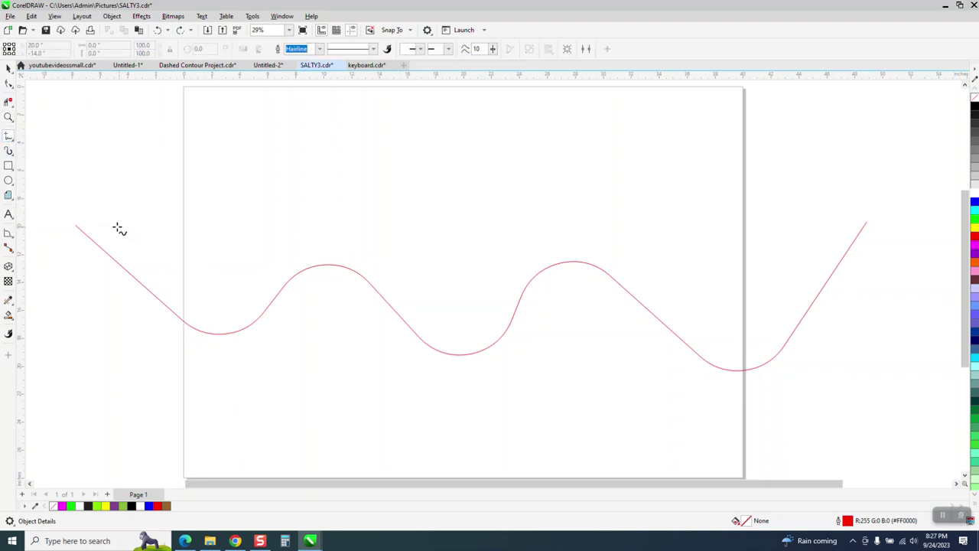
{"action": "mouse_move", "coordinate": [104, 215]}
{"action": "left_mouse_down"}
{"action": "mouse_move", "coordinate": [140, 265]}
{"action": "mouse_move", "coordinate": [185, 296]}
{"action": "mouse_move", "coordinate": [221, 297]}
{"action": "mouse_move", "coordinate": [275, 253]}
{"action": "mouse_move", "coordinate": [320, 241]}
{"action": "mouse_move", "coordinate": [369, 263]}
{"action": "mouse_move", "coordinate": [419, 307]}
{"action": "mouse_move", "coordinate": [469, 303]}
{"action": "mouse_move", "coordinate": [510, 268]}
{"action": "mouse_move", "coordinate": [613, 251]}
{"action": "mouse_move", "coordinate": [673, 289]}
{"action": "mouse_move", "coordinate": [778, 314]}
{"action": "mouse_move", "coordinate": [852, 244]}
{"action": "left_mouse_up"}
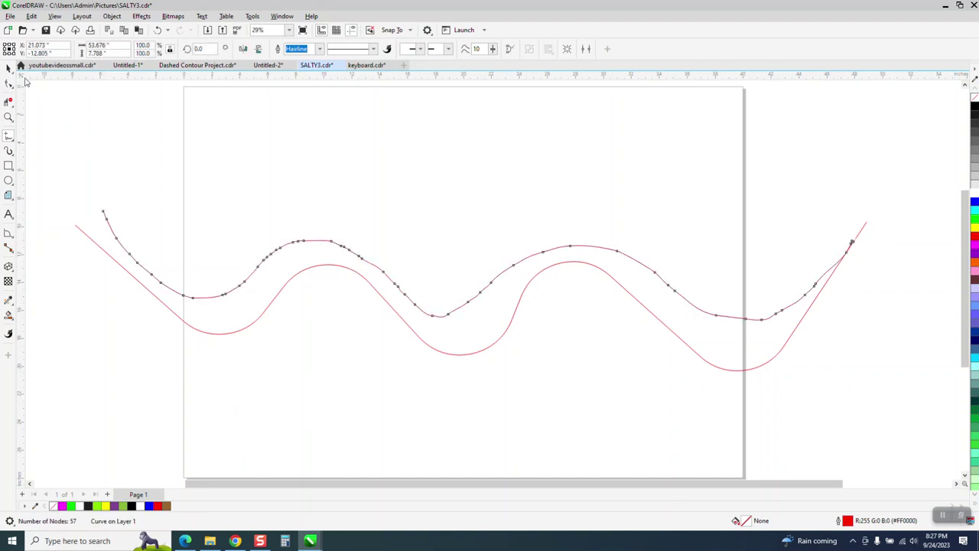
{"action": "left_click", "coordinate": [9, 68]}
{"action": "key", "text": "Delete"}
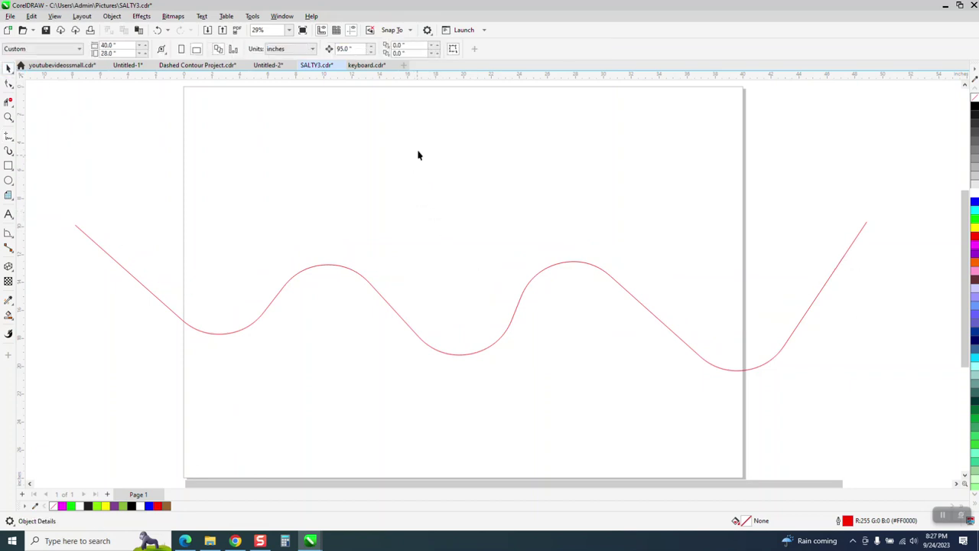
{"action": "left_click", "coordinate": [13, 143]}
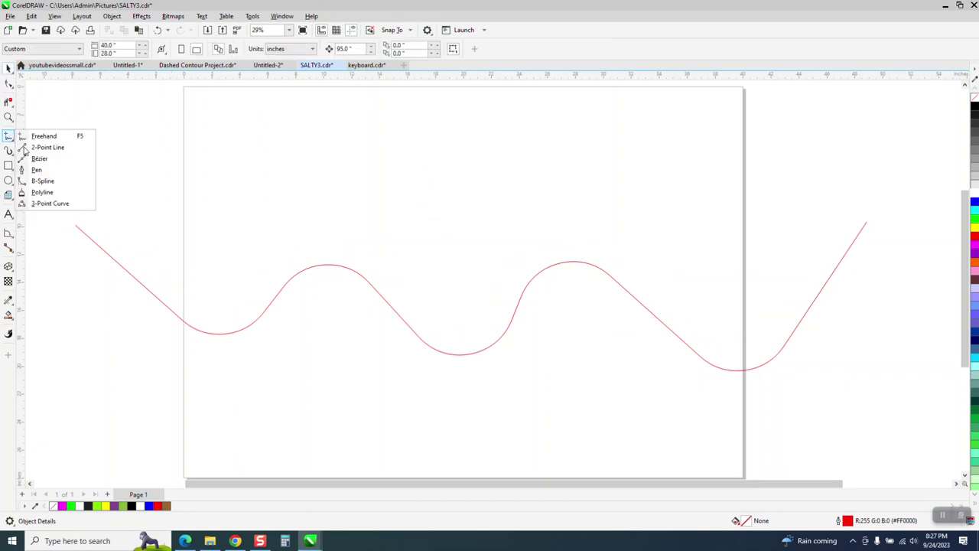
{"action": "left_click", "coordinate": [43, 135]}
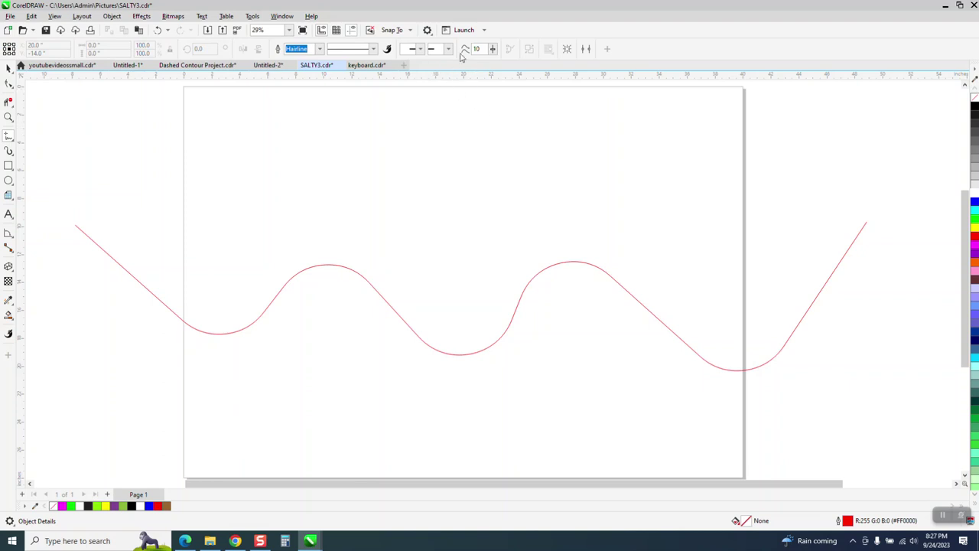
{"action": "left_click", "coordinate": [492, 49]}
{"action": "left_click", "coordinate": [11, 139]}
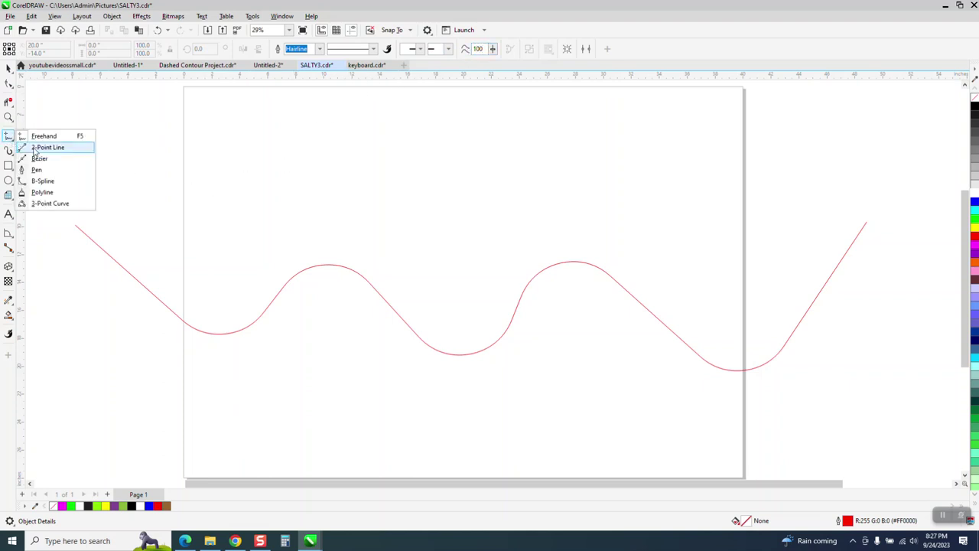
{"action": "left_click", "coordinate": [44, 136]}
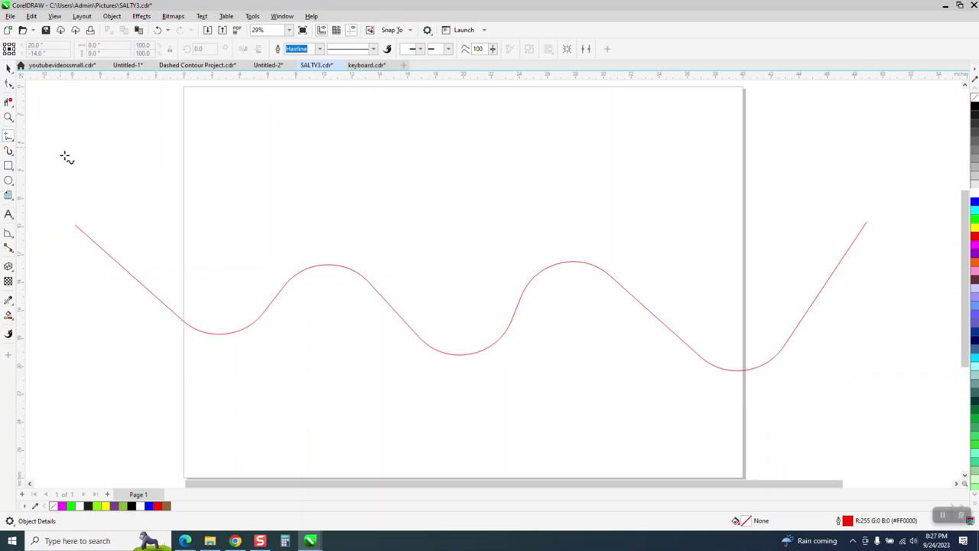
{"action": "mouse_move", "coordinate": [98, 215]}
{"action": "left_mouse_down"}
{"action": "mouse_move", "coordinate": [150, 284]}
{"action": "mouse_move", "coordinate": [190, 301]}
{"action": "mouse_move", "coordinate": [234, 294]}
{"action": "mouse_move", "coordinate": [264, 256]}
{"action": "mouse_move", "coordinate": [340, 248]}
{"action": "mouse_move", "coordinate": [458, 312]}
{"action": "mouse_move", "coordinate": [496, 263]}
{"action": "mouse_move", "coordinate": [632, 240]}
{"action": "mouse_move", "coordinate": [696, 294]}
{"action": "mouse_move", "coordinate": [781, 289]}
{"action": "mouse_move", "coordinate": [836, 214]}
{"action": "left_mouse_up"}
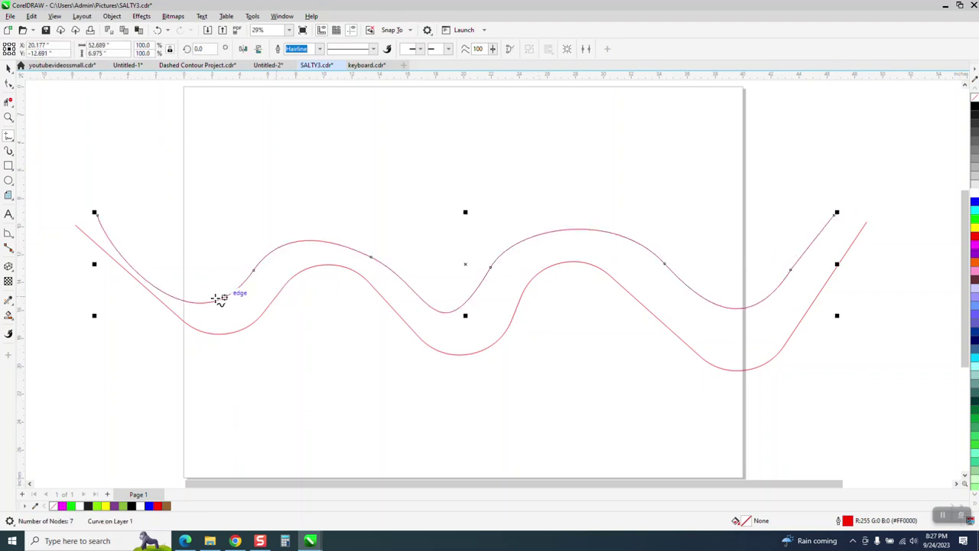
{"action": "left_click", "coordinate": [8, 68]}
{"action": "key", "text": "Delete"}
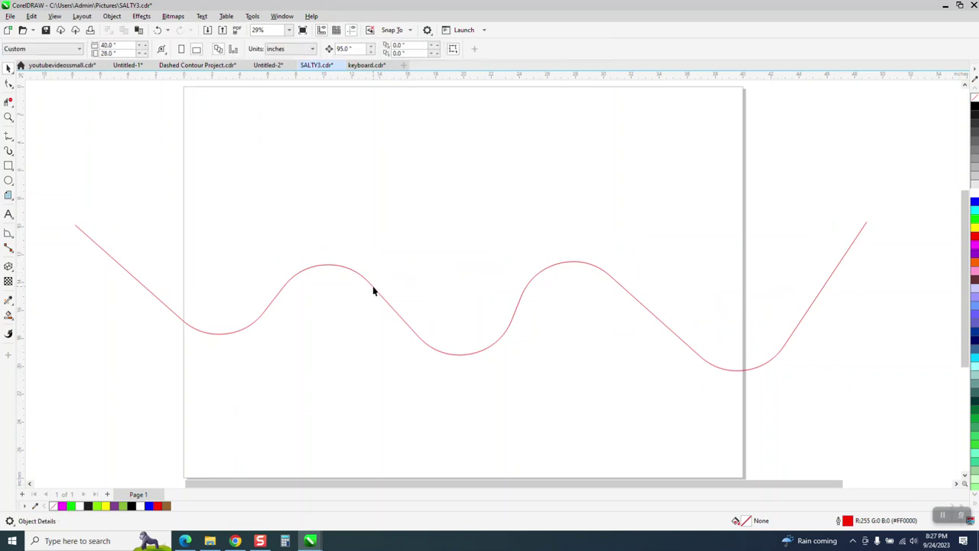
{"action": "left_click_drag", "start_coordinate": [373, 290], "coordinate": [374, 143]}
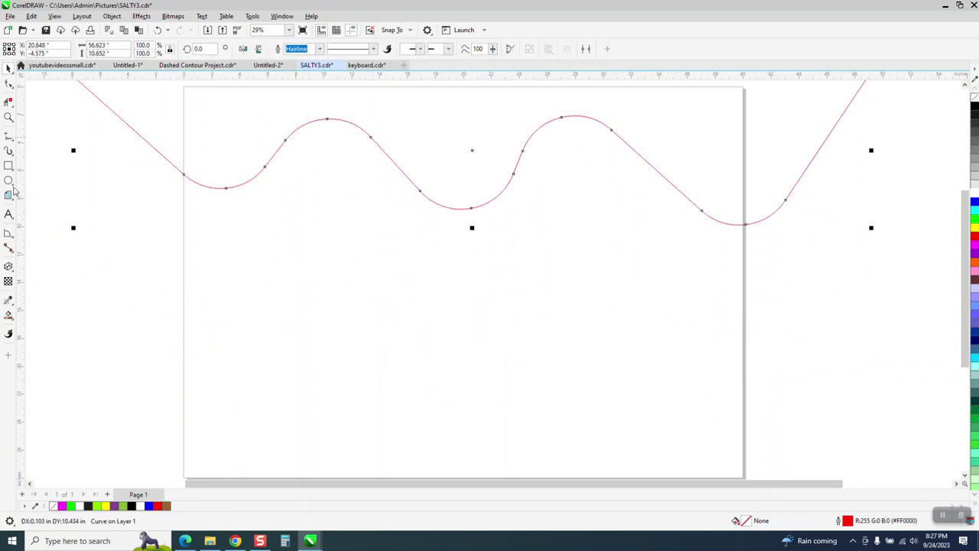
- Draw a seven-node straight-segment zigzag below the raised wave with the 2-Point Line tool
{"action": "left_click", "coordinate": [11, 138]}
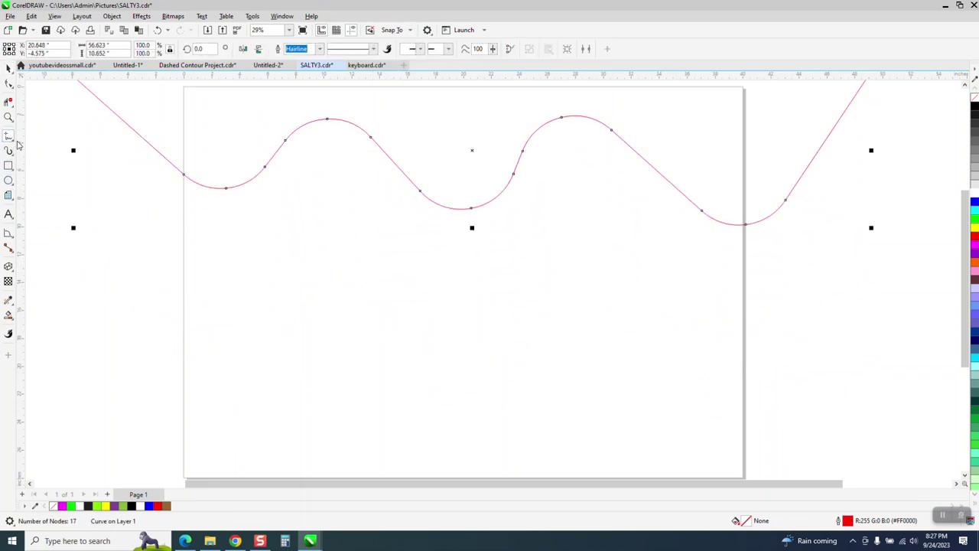
{"action": "left_click", "coordinate": [19, 144]}
{"action": "left_click", "coordinate": [42, 147]}
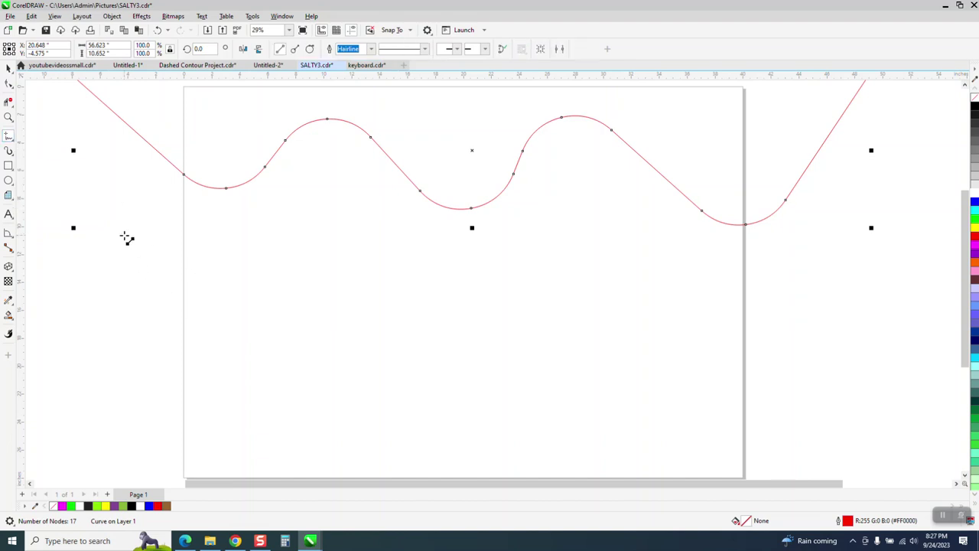
{"action": "mouse_move", "coordinate": [124, 235]}
{"action": "left_mouse_down"}
{"action": "mouse_move", "coordinate": [284, 383]}
{"action": "mouse_move", "coordinate": [358, 271]}
{"action": "mouse_move", "coordinate": [454, 411]}
{"action": "mouse_move", "coordinate": [589, 262]}
{"action": "mouse_move", "coordinate": [936, 466]}
{"action": "mouse_move", "coordinate": [785, 436]}
{"action": "mouse_move", "coordinate": [855, 259]}
{"action": "left_mouse_up"}
{"action": "scroll", "coordinate": [509, 328], "scroll_direction": "down", "scroll_amount": 1}
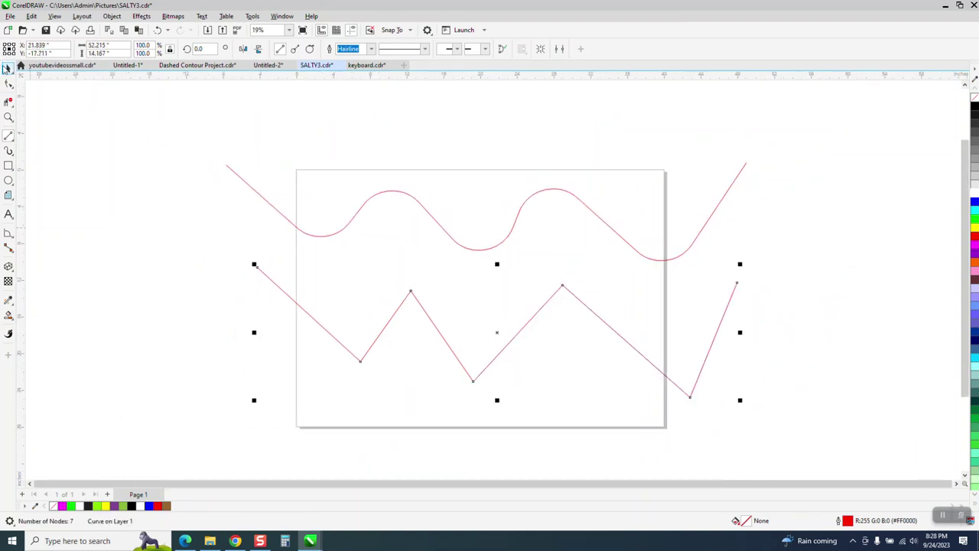
- Select the zigzag's inner corner nodes and open the Corners docker, set to Fillet with radius 4.0"
{"action": "left_click", "coordinate": [9, 84]}
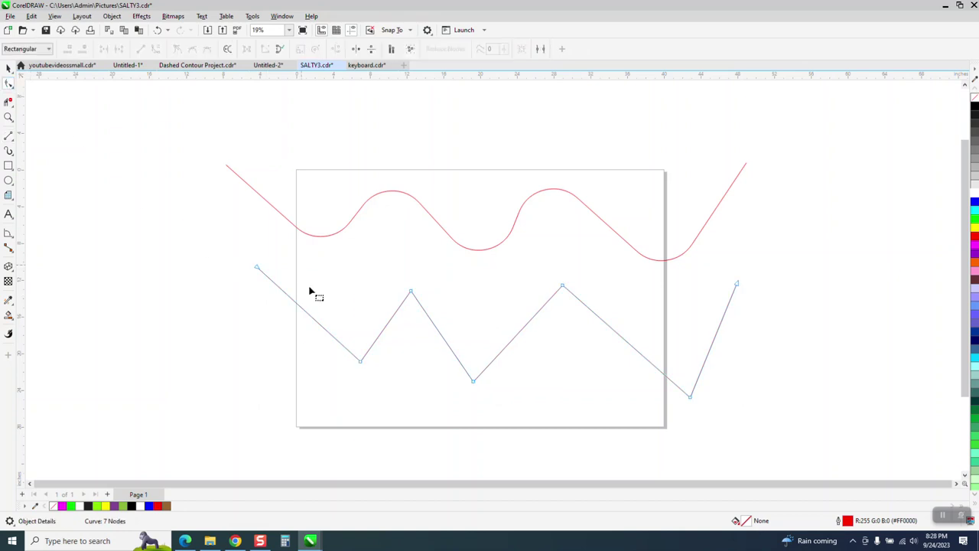
{"action": "left_click_drag", "start_coordinate": [301, 265], "coordinate": [698, 423]}
{"action": "left_click", "coordinate": [281, 16]}
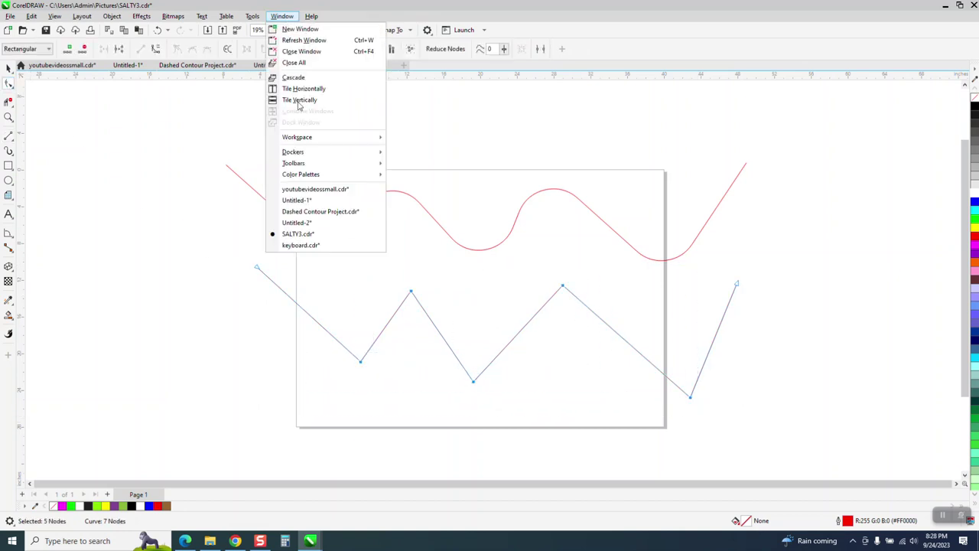
{"action": "mouse_move", "coordinate": [305, 152]}
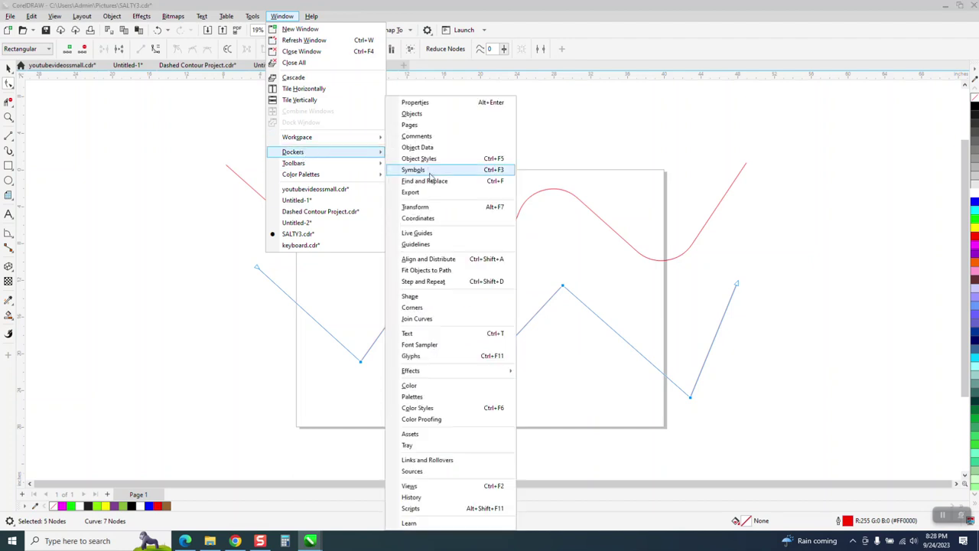
{"action": "left_click", "coordinate": [413, 307]}
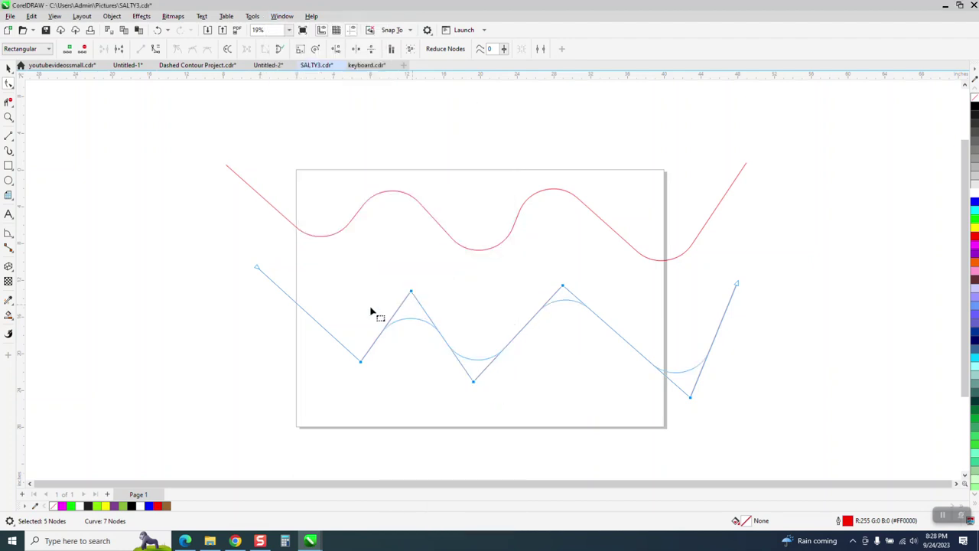
{"action": "left_click", "coordinate": [8, 68]}
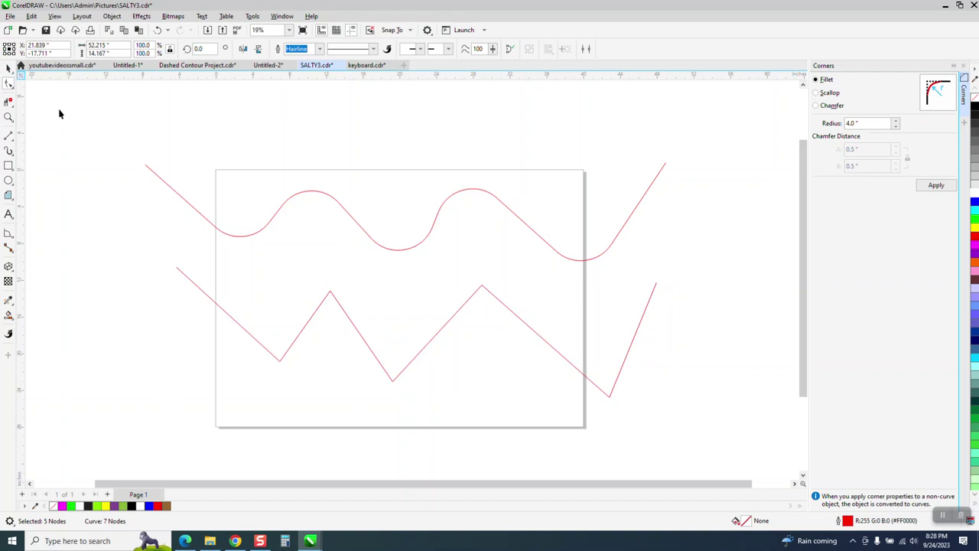
- Try filleting the zigzag's five inner corner nodes, then undo after the too-short warning
{"action": "left_click", "coordinate": [203, 253]}
{"action": "left_click", "coordinate": [9, 83]}
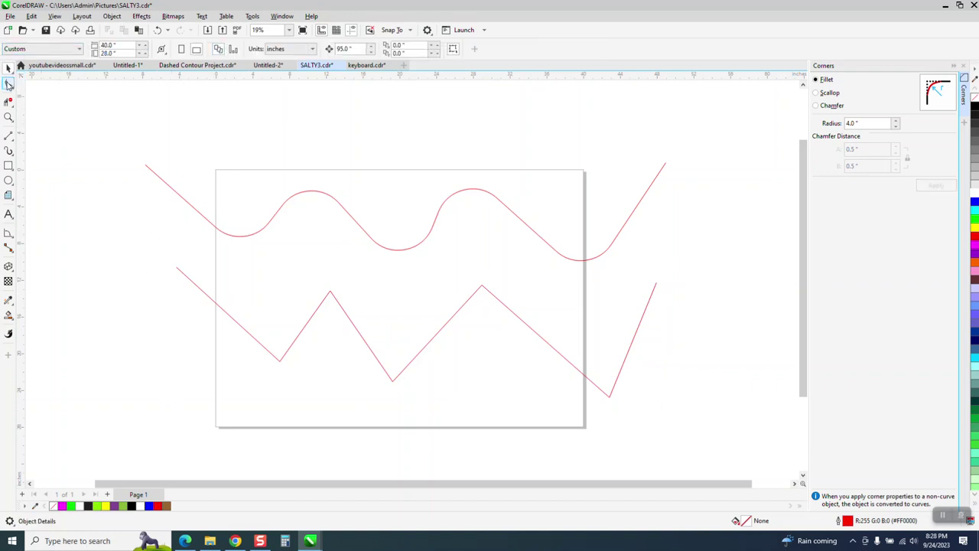
{"action": "left_click", "coordinate": [494, 297]}
{"action": "left_click_drag", "start_coordinate": [244, 273], "coordinate": [600, 415]}
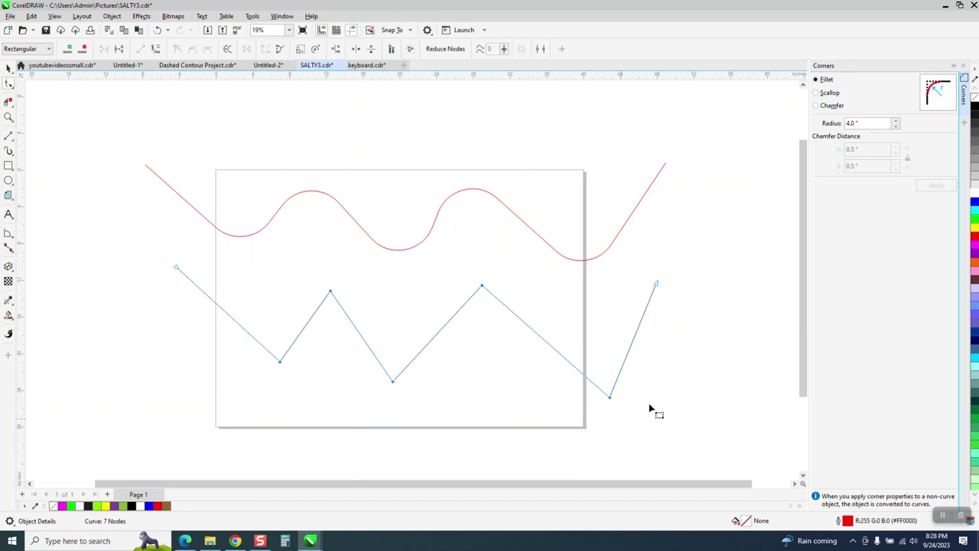
{"action": "left_click", "coordinate": [936, 185]}
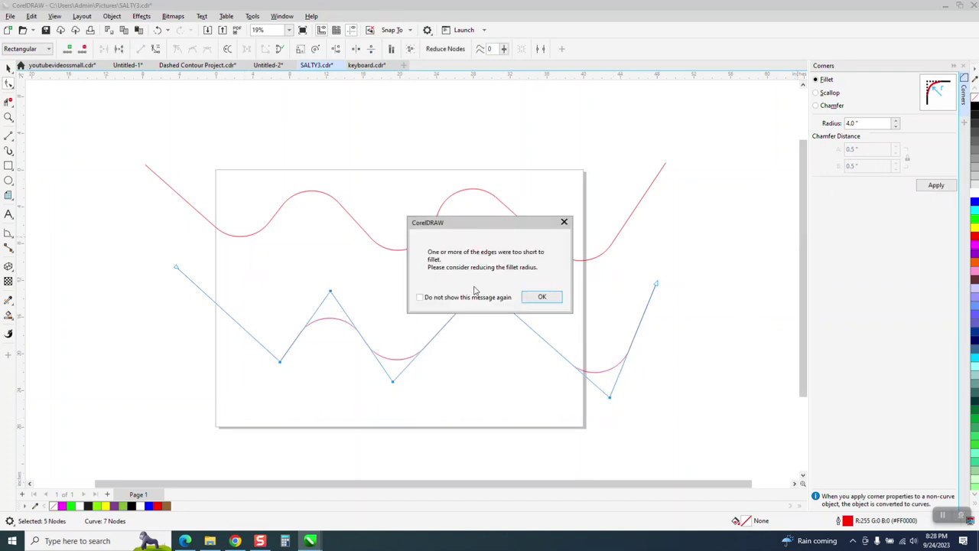
{"action": "left_click", "coordinate": [540, 300]}
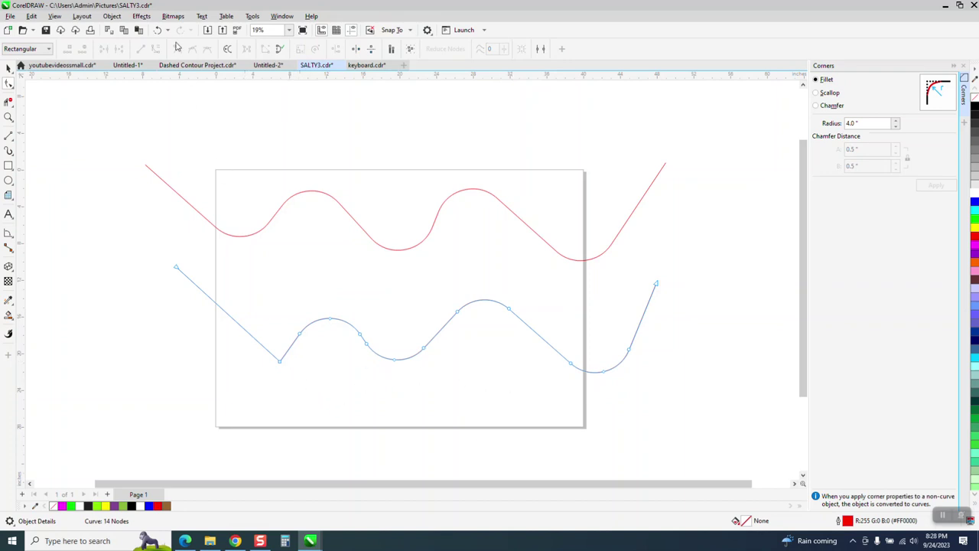
{"action": "left_click", "coordinate": [155, 29]}
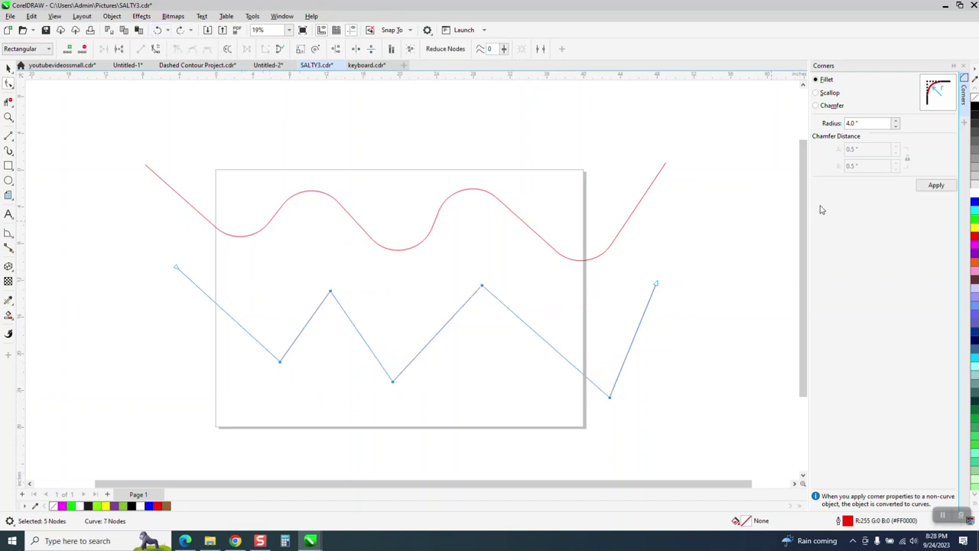
- Change the fillet radius to 2.0" and fillet the reselected zigzag corners
{"action": "left_click_drag", "start_coordinate": [857, 122], "coordinate": [821, 130]}
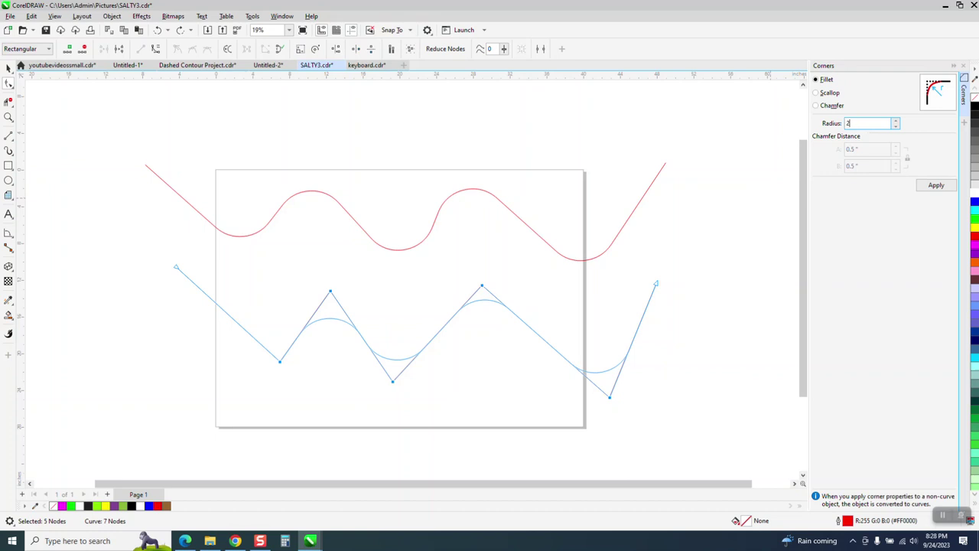
{"action": "type", "text": "2"}
{"action": "left_click", "coordinate": [280, 313]}
{"action": "left_click_drag", "start_coordinate": [241, 267], "coordinate": [627, 433]}
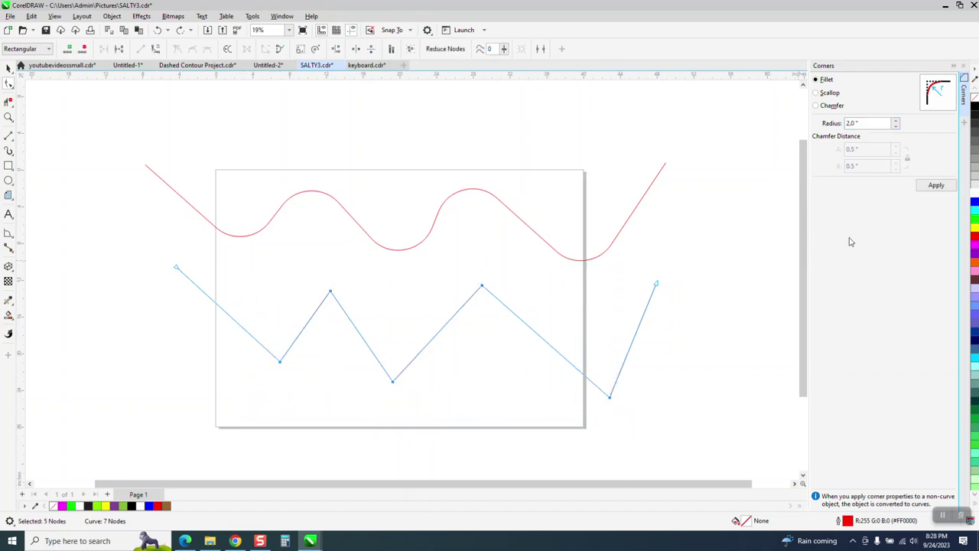
{"action": "left_click", "coordinate": [935, 186]}
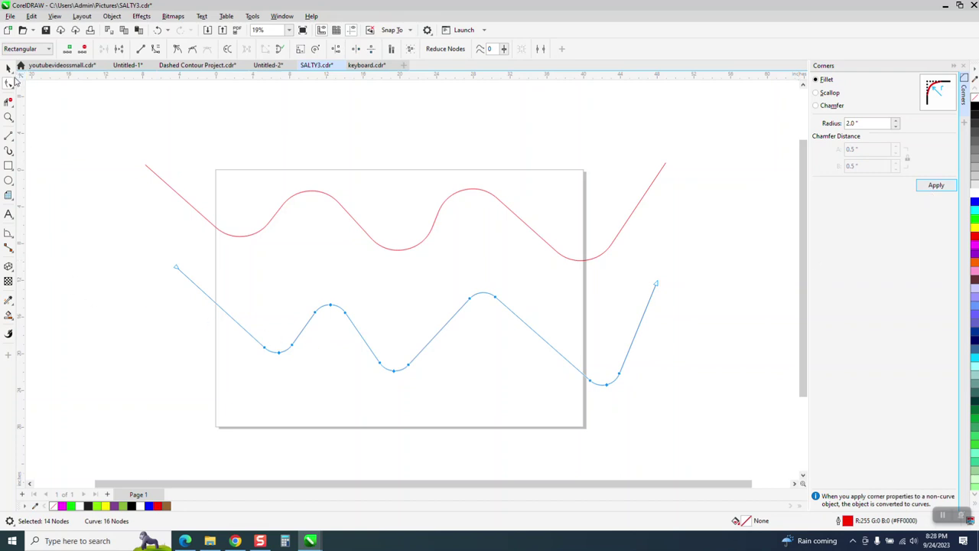
{"action": "left_click", "coordinate": [10, 69]}
{"action": "scroll", "coordinate": [343, 393], "scroll_direction": "down", "scroll_amount": 1}
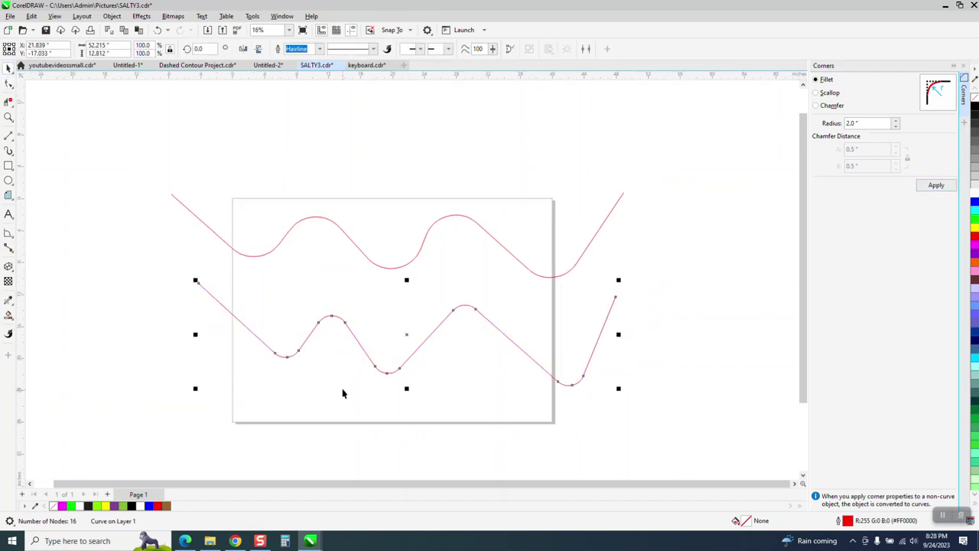
- Delete the upper wavy curve
{"action": "left_click", "coordinate": [398, 265]}
{"action": "left_click", "coordinate": [395, 267]}
{"action": "key", "text": "Delete"}
- Rotate the filleted zigzag 90° and move it to the right of the page
{"action": "left_click", "coordinate": [414, 359]}
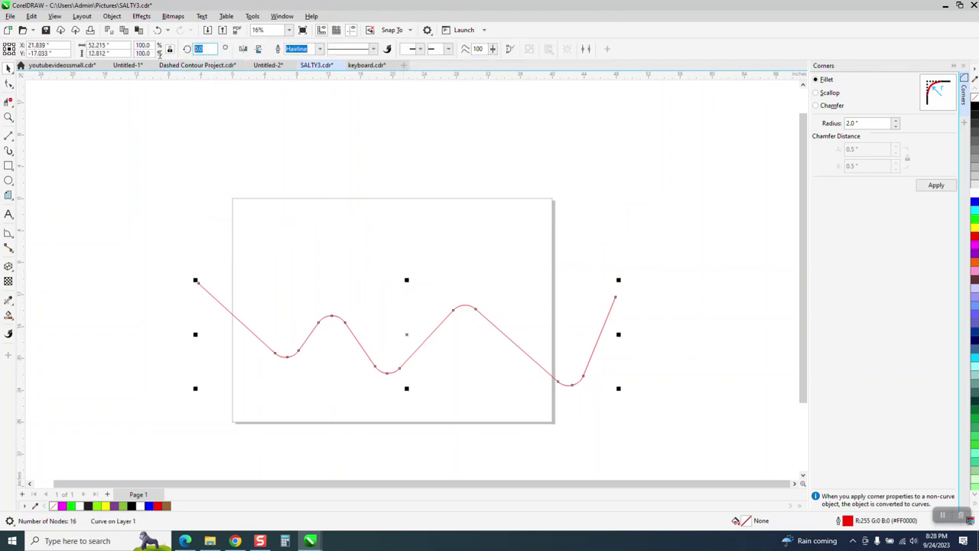
{"action": "type", "text": "90"}
{"action": "key", "text": "Return"}
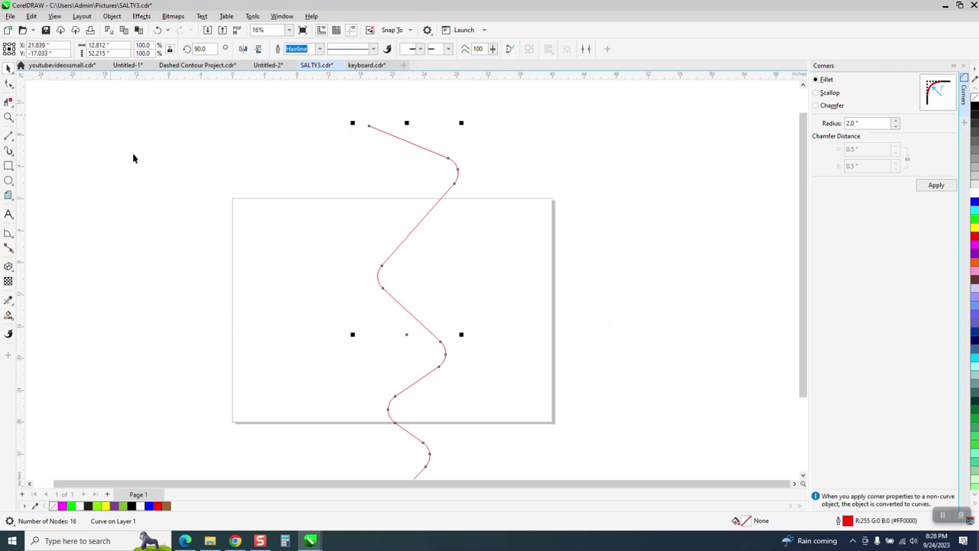
{"action": "scroll", "coordinate": [277, 250], "scroll_direction": "down", "scroll_amount": 2}
{"action": "left_click_drag", "start_coordinate": [324, 310], "coordinate": [602, 265]}
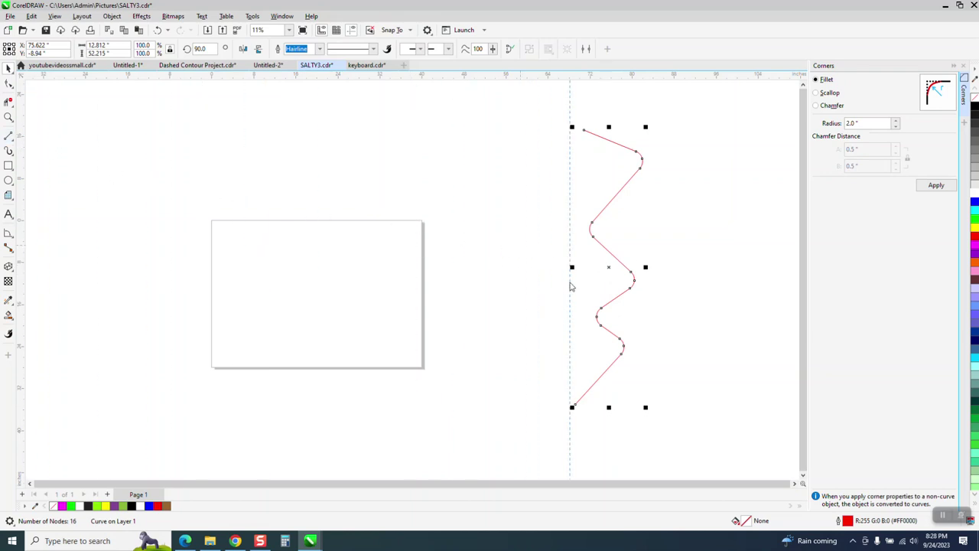
- Zoom in on the wave's top and snap its end node onto the vertical guideline
{"action": "left_click", "coordinate": [578, 412]}
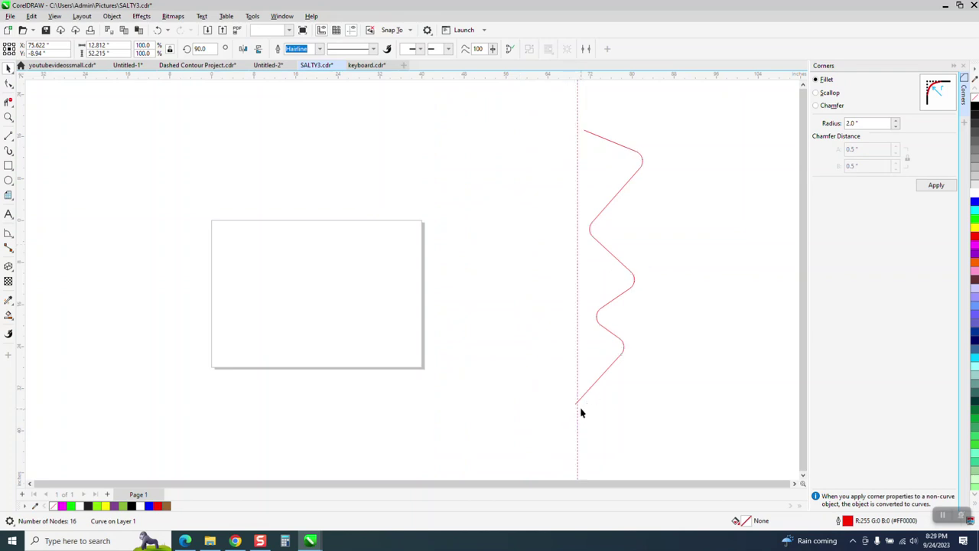
{"action": "left_click", "coordinate": [9, 117]}
{"action": "left_click_drag", "start_coordinate": [528, 119], "coordinate": [730, 218]}
{"action": "left_click", "coordinate": [9, 84]}
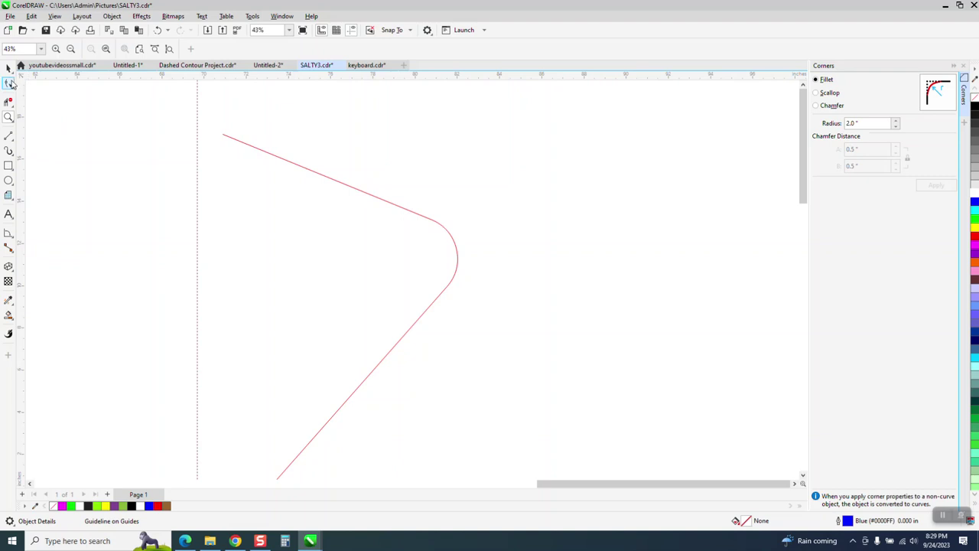
{"action": "left_click", "coordinate": [223, 138]}
{"action": "left_click_drag", "start_coordinate": [223, 137], "coordinate": [198, 123]}
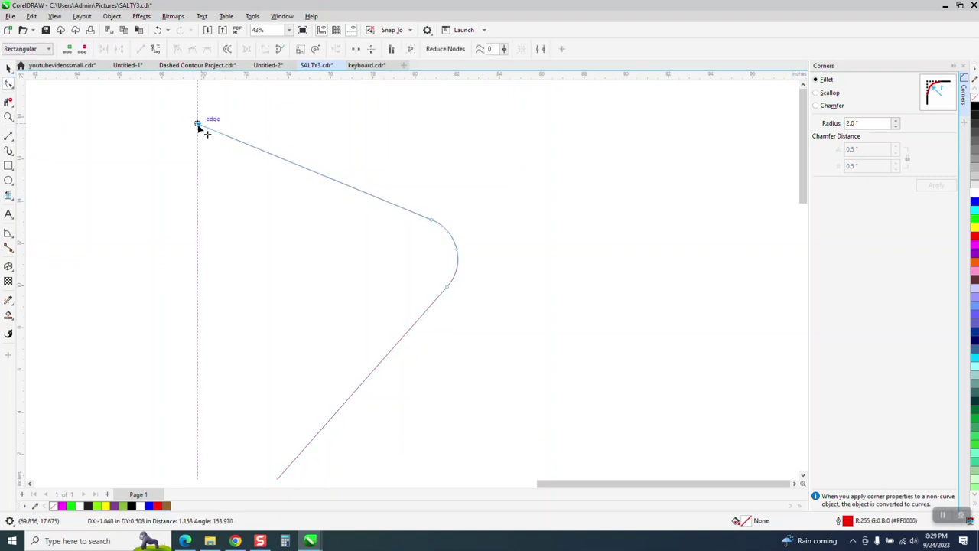
{"action": "scroll", "coordinate": [262, 102], "scroll_direction": "down", "scroll_amount": 4}
- Leave a mirrored copy of the wave left of the guide and zoom in on the join
{"action": "left_click", "coordinate": [9, 68]}
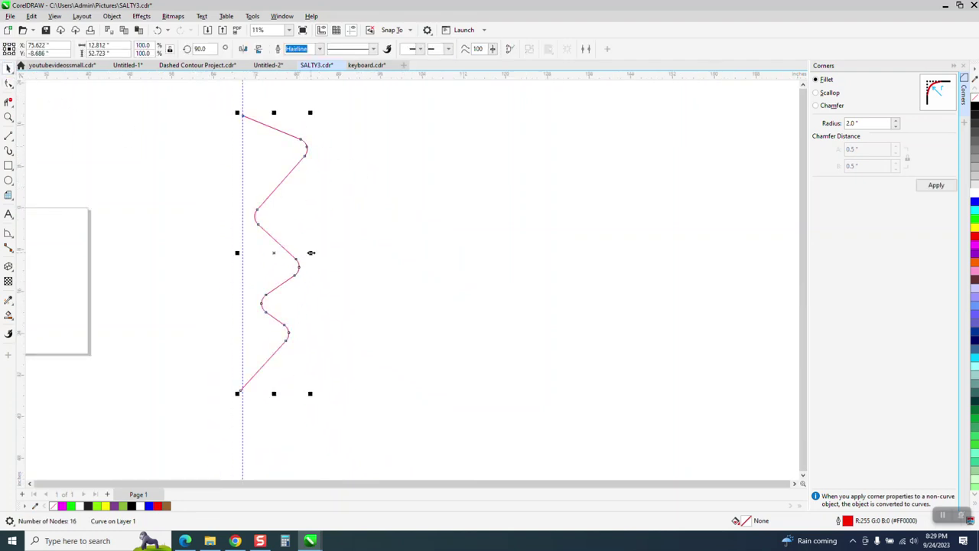
{"action": "left_click_drag", "start_coordinate": [311, 252], "coordinate": [240, 251]}
{"action": "scroll", "coordinate": [300, 269], "scroll_direction": "down", "scroll_amount": 1}
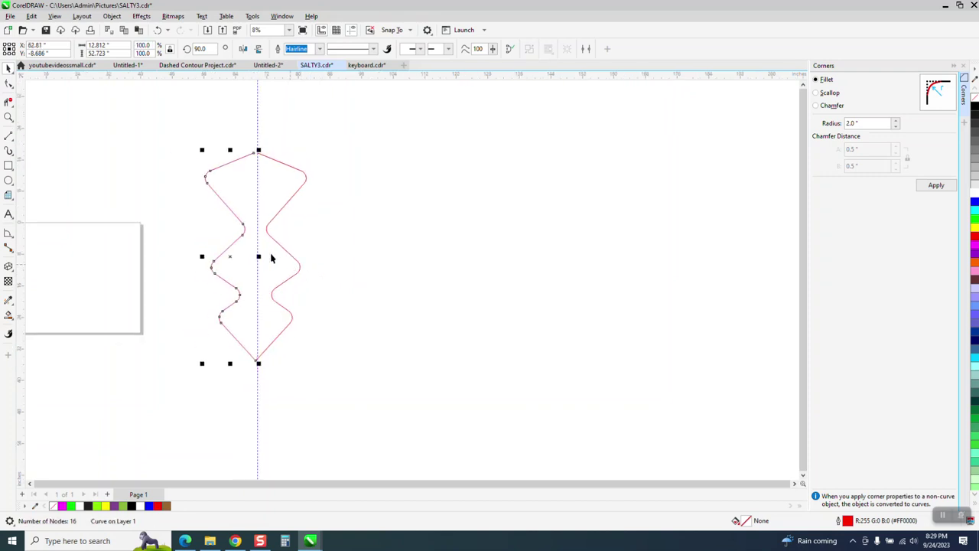
{"action": "left_click", "coordinate": [7, 118]}
{"action": "left_click_drag", "start_coordinate": [240, 149], "coordinate": [324, 191]}
{"action": "scroll", "coordinate": [306, 197], "scroll_direction": "down", "scroll_amount": 6}
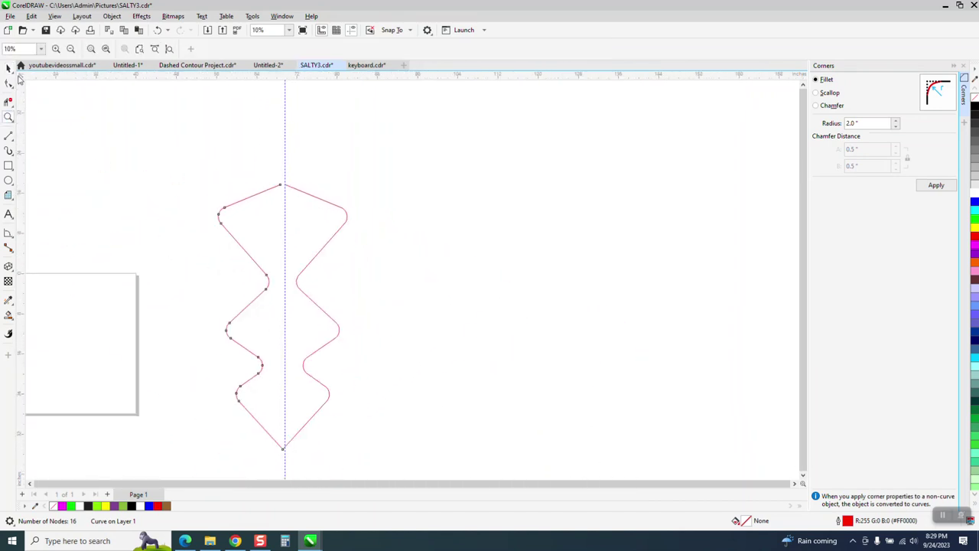
{"action": "left_click", "coordinate": [9, 68]}
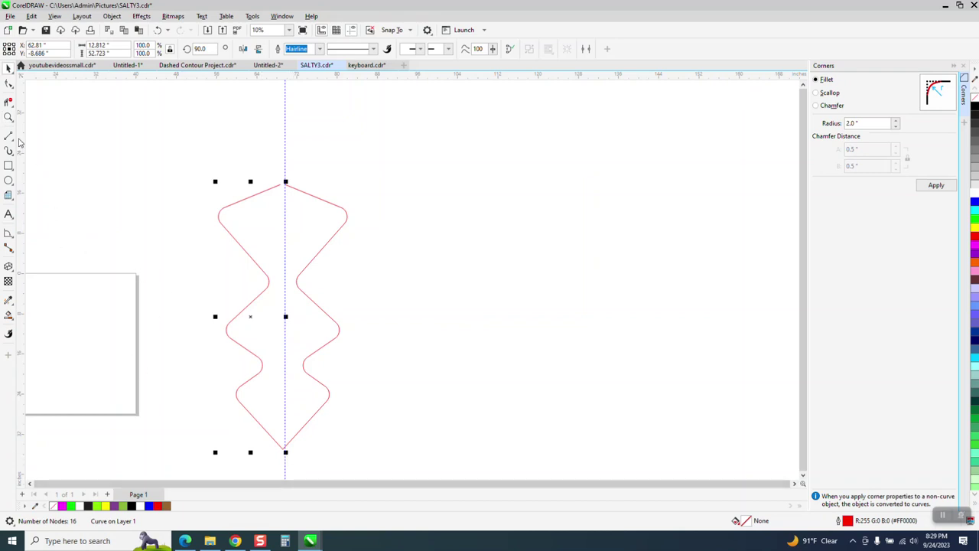
- Delete the left mirrored half and zoom in to inspect the wave's bottom end
{"action": "key", "text": "z"}
{"action": "left_click", "coordinate": [9, 69]}
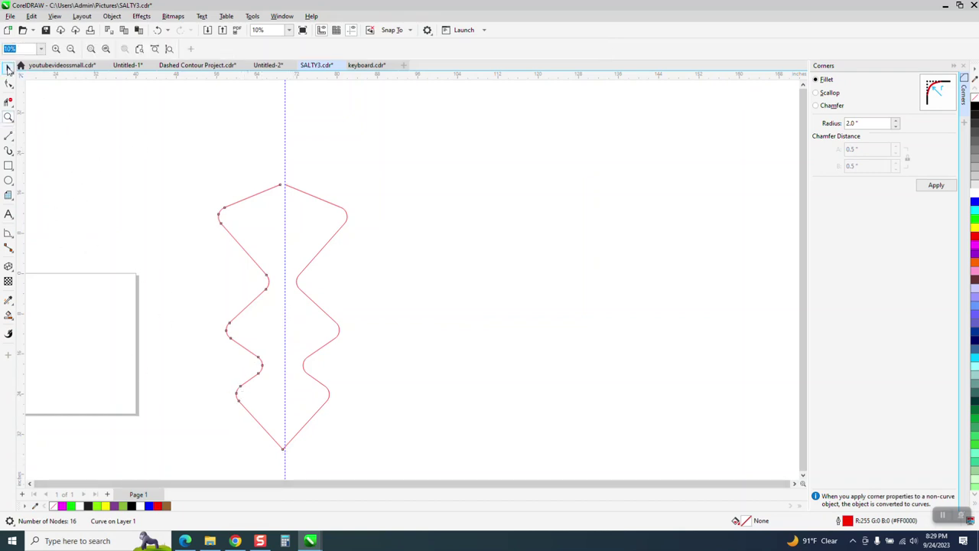
{"action": "left_click", "coordinate": [229, 221]}
{"action": "key", "text": "Delete"}
{"action": "key", "text": "Escape"}
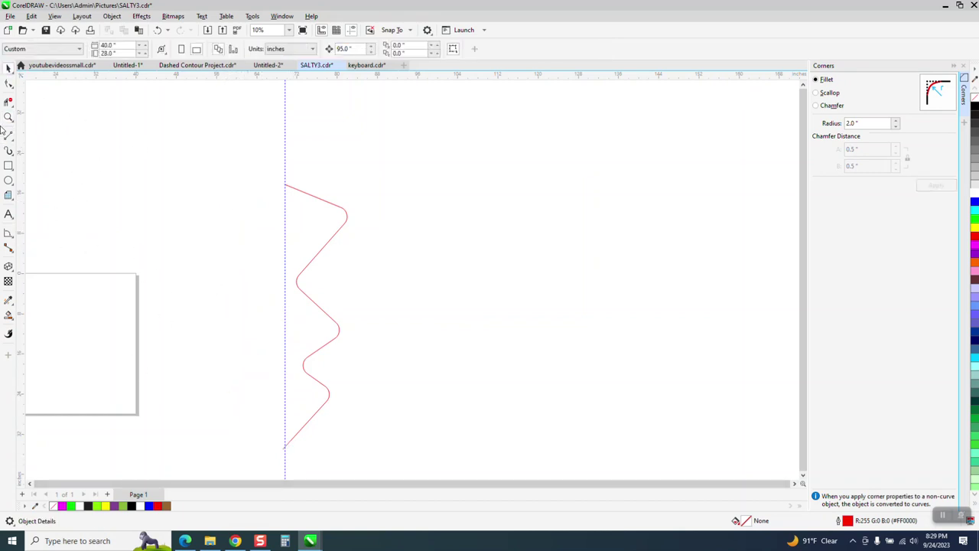
{"action": "key", "text": "z"}
{"action": "left_click_drag", "start_coordinate": [250, 436], "coordinate": [355, 471]}
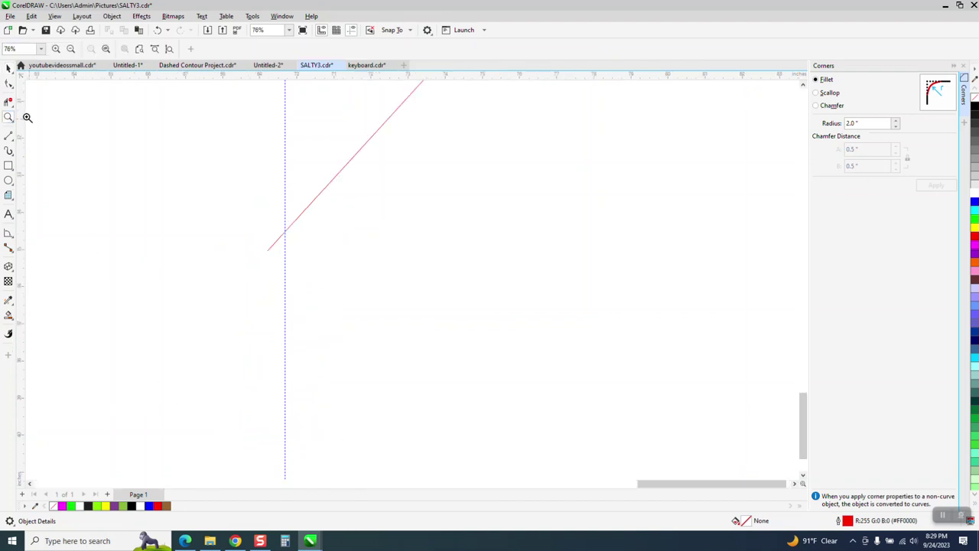
{"action": "left_click", "coordinate": [8, 101]}
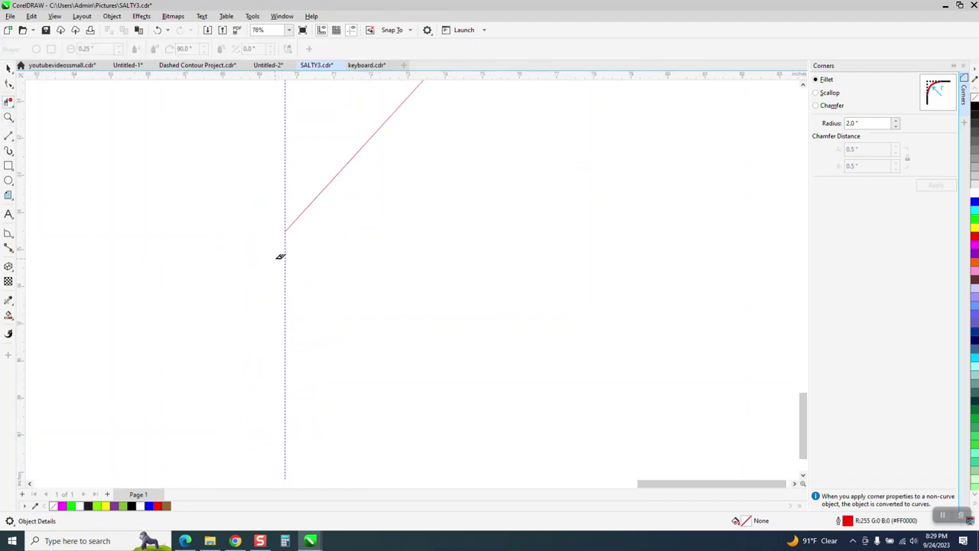
{"action": "scroll", "coordinate": [306, 329], "scroll_direction": "down", "scroll_amount": 6}
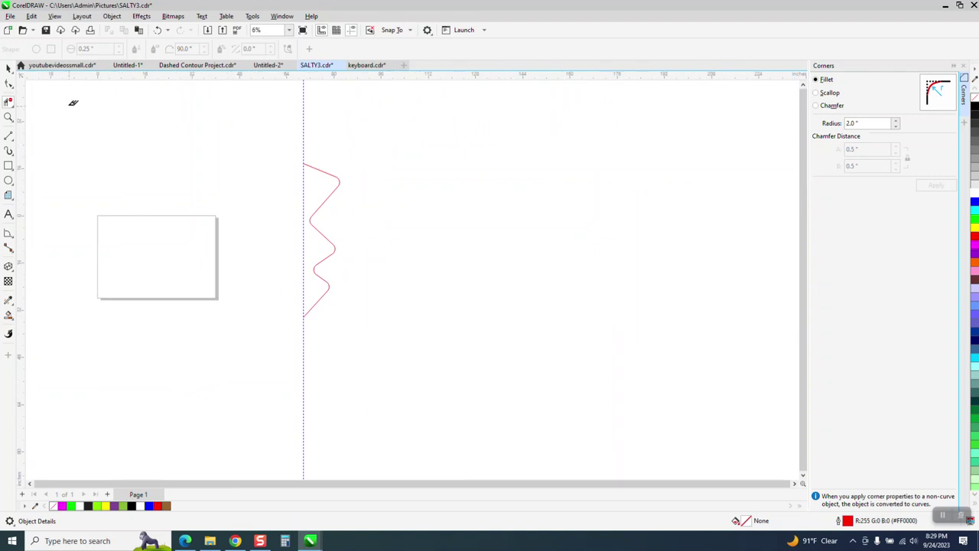
- Mirror a new copy of the wave to the left, undoing the first misplaced attempt
{"action": "left_click", "coordinate": [8, 67]}
{"action": "left_click", "coordinate": [319, 212]}
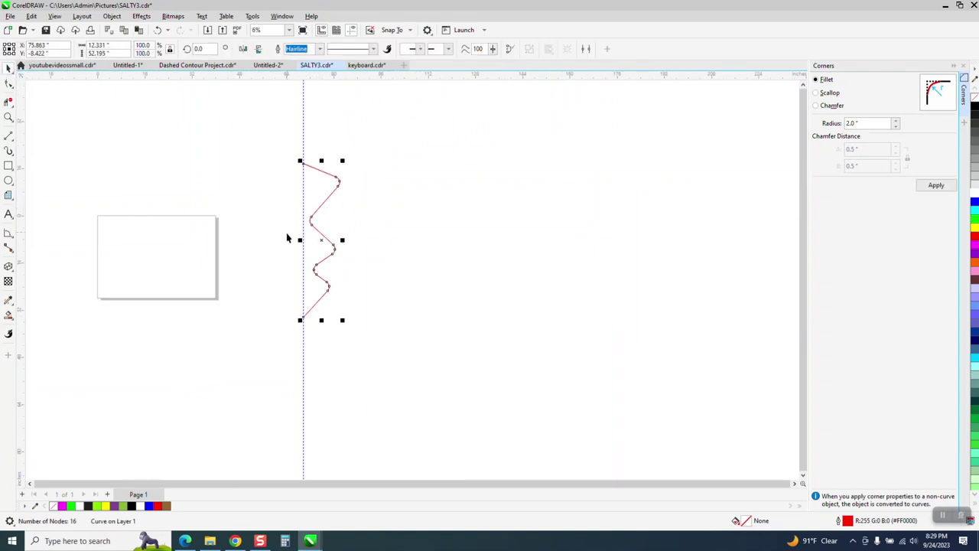
{"action": "left_click_drag", "start_coordinate": [344, 240], "coordinate": [286, 240]}
{"action": "left_click", "coordinate": [157, 32]}
{"action": "left_click_drag", "start_coordinate": [342, 240], "coordinate": [285, 240]}
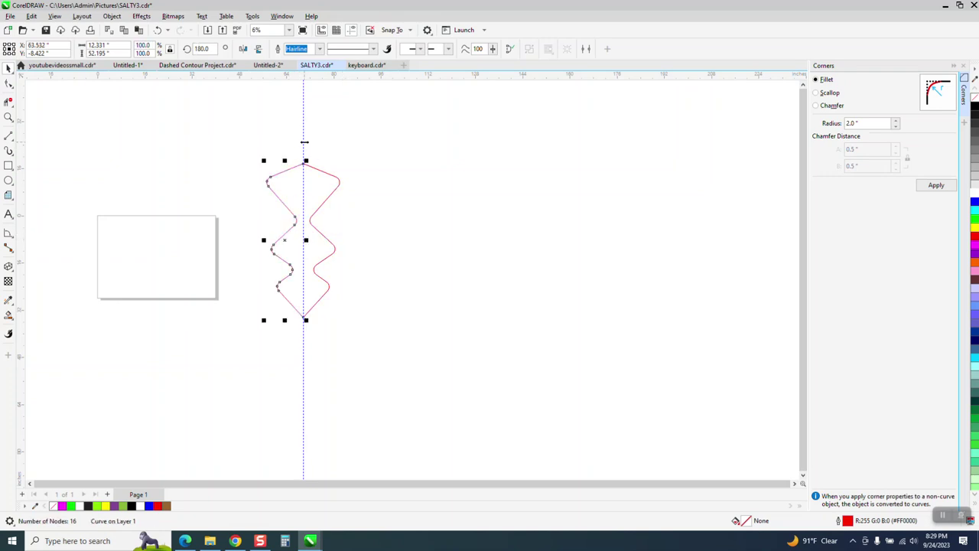
- Smart Fill the enclosed vase outline with blue to create a solid shape
{"action": "left_click", "coordinate": [9, 315]}
{"action": "left_click", "coordinate": [116, 49]}
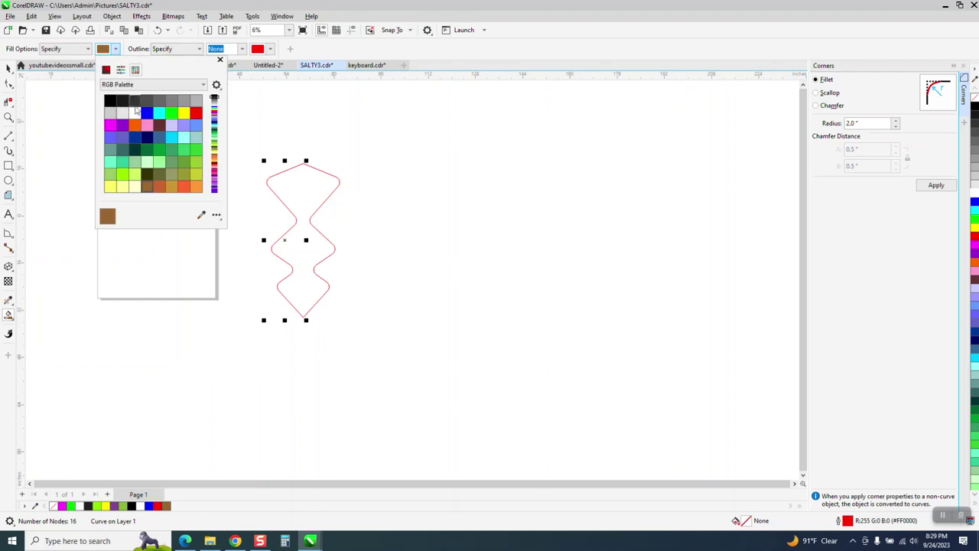
{"action": "left_click", "coordinate": [146, 113]}
{"action": "left_click", "coordinate": [310, 192]}
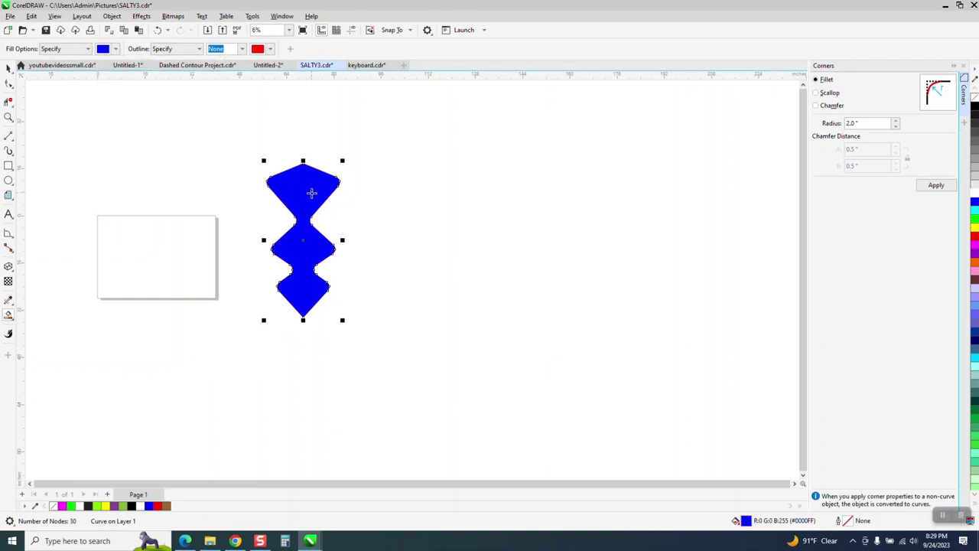
- Flip the blue shape vertically, move it right of the outline, and select both objects
{"action": "left_click", "coordinate": [14, 69]}
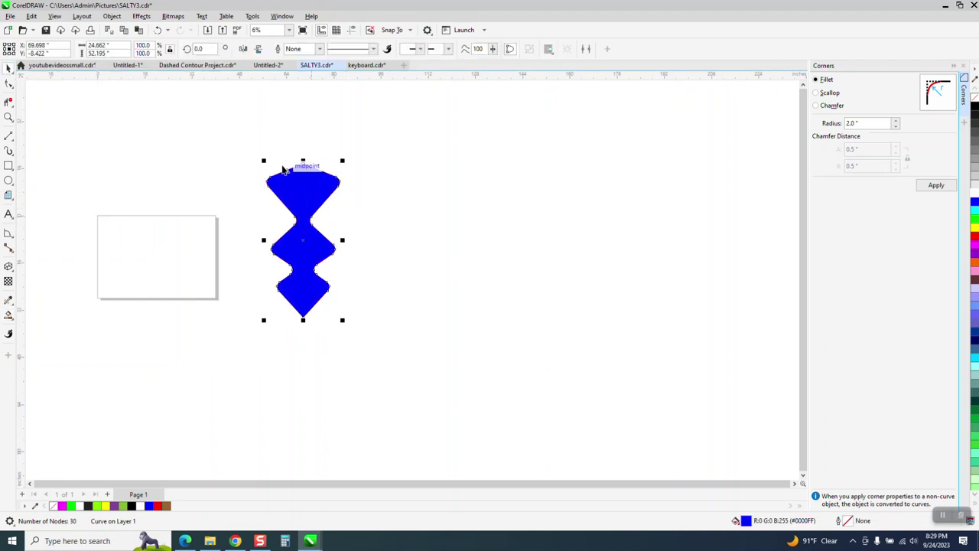
{"action": "left_click", "coordinate": [258, 49]}
{"action": "left_click_drag", "start_coordinate": [306, 200], "coordinate": [459, 206]}
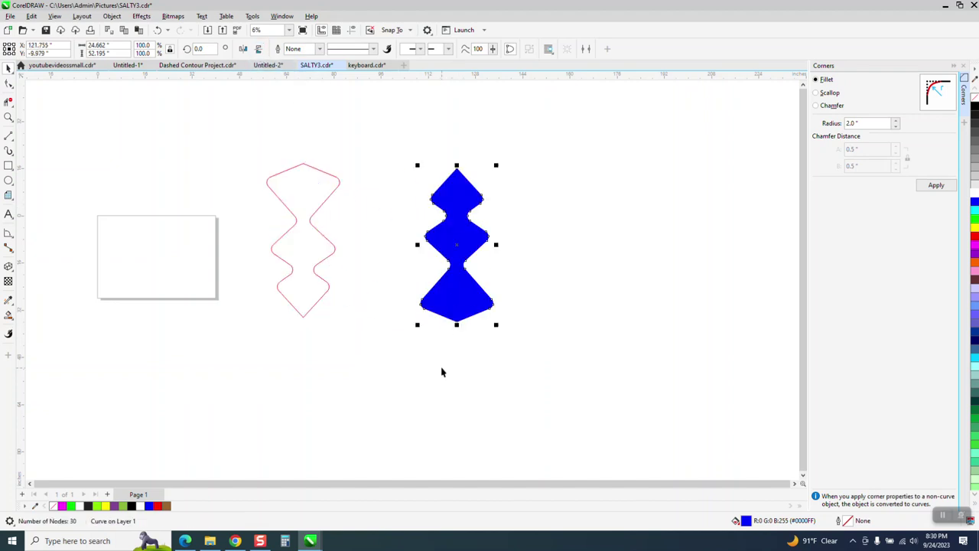
{"action": "left_click", "coordinate": [442, 371]}
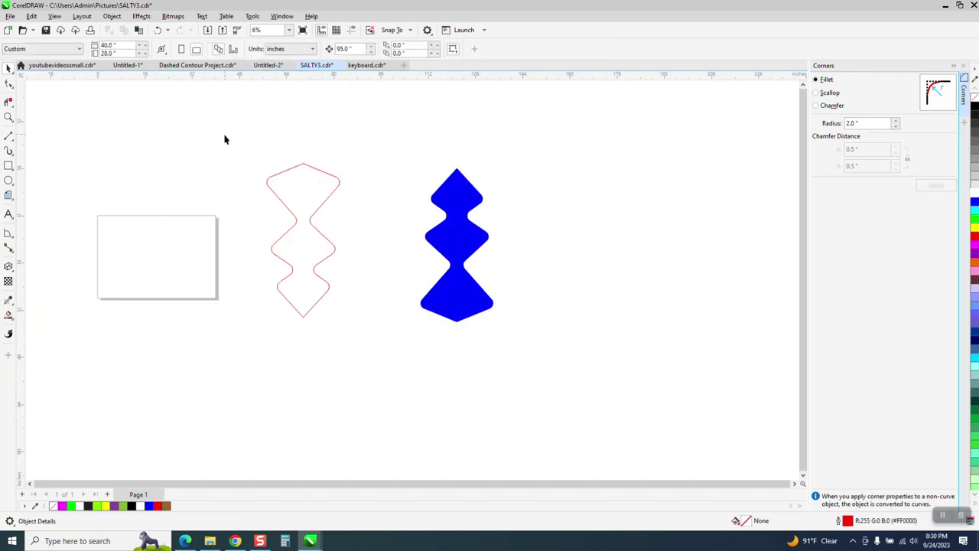
{"action": "left_click_drag", "start_coordinate": [503, 346], "coordinate": [508, 354]}
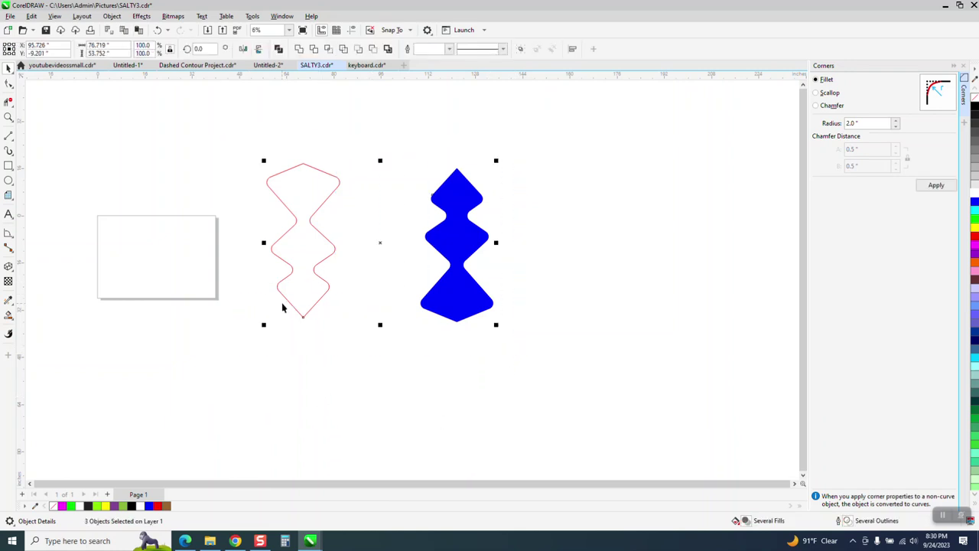